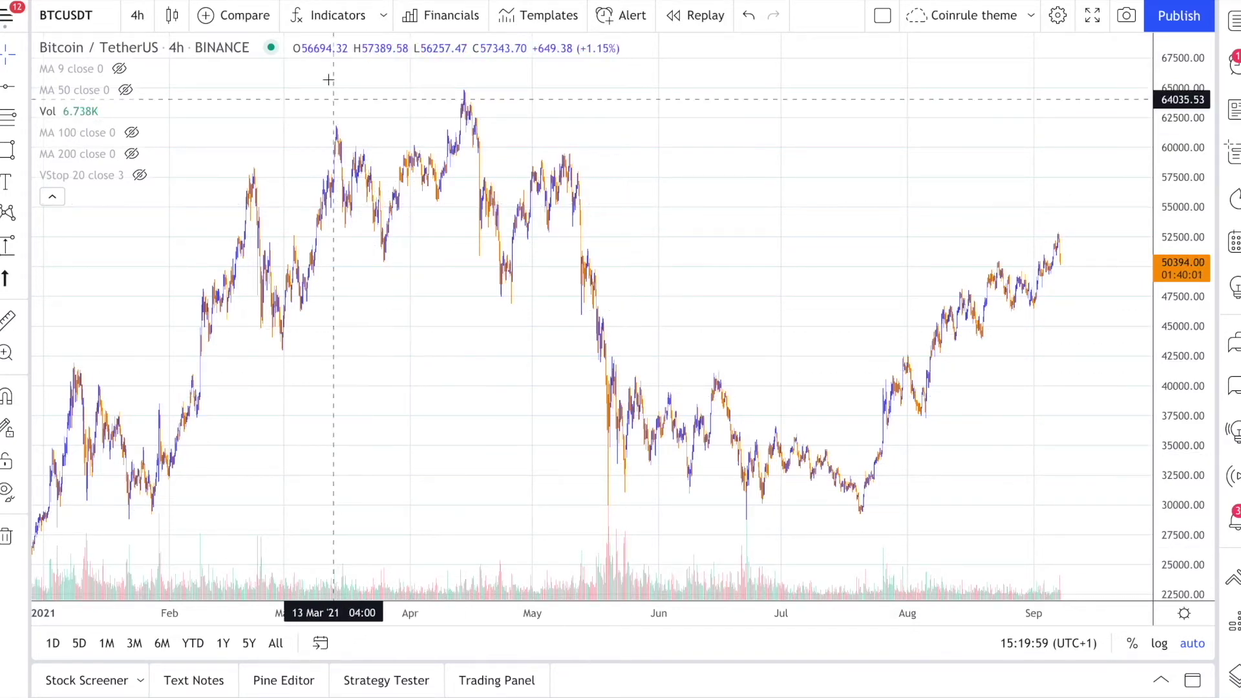
Add the built-in Bollinger Bands (BB 20 close 2) indicator to the BTCUSDT 4h chart.
left_click(321, 22)
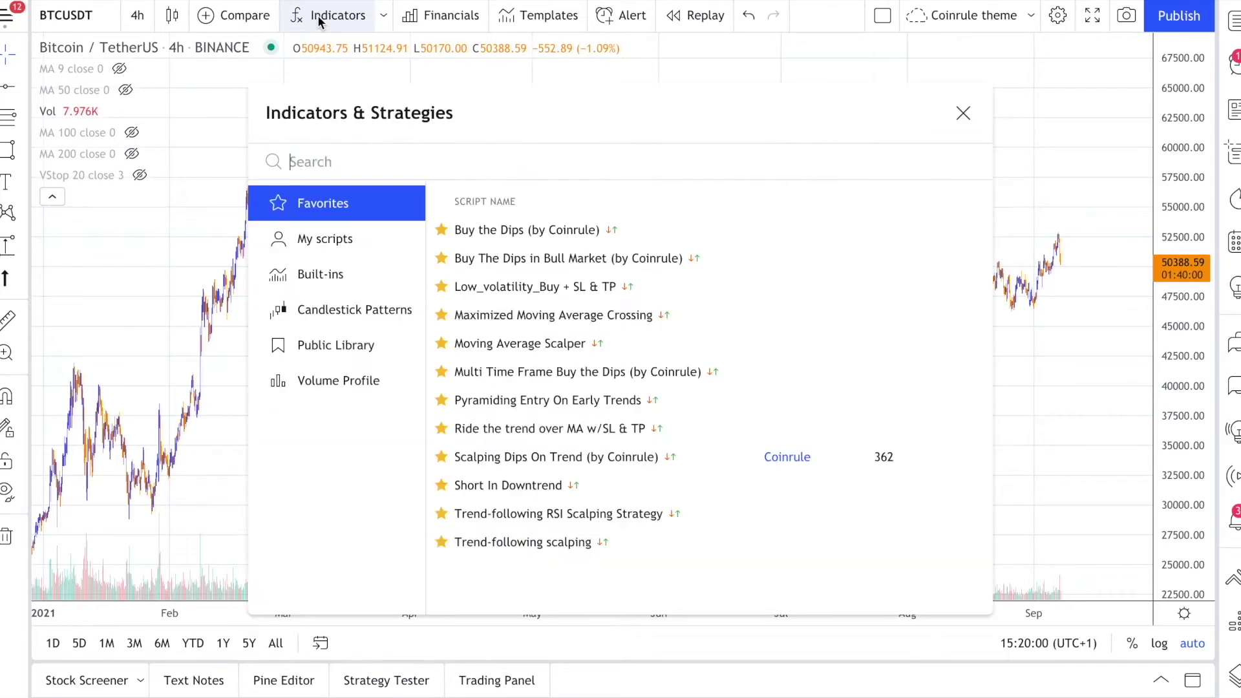
type("bo")
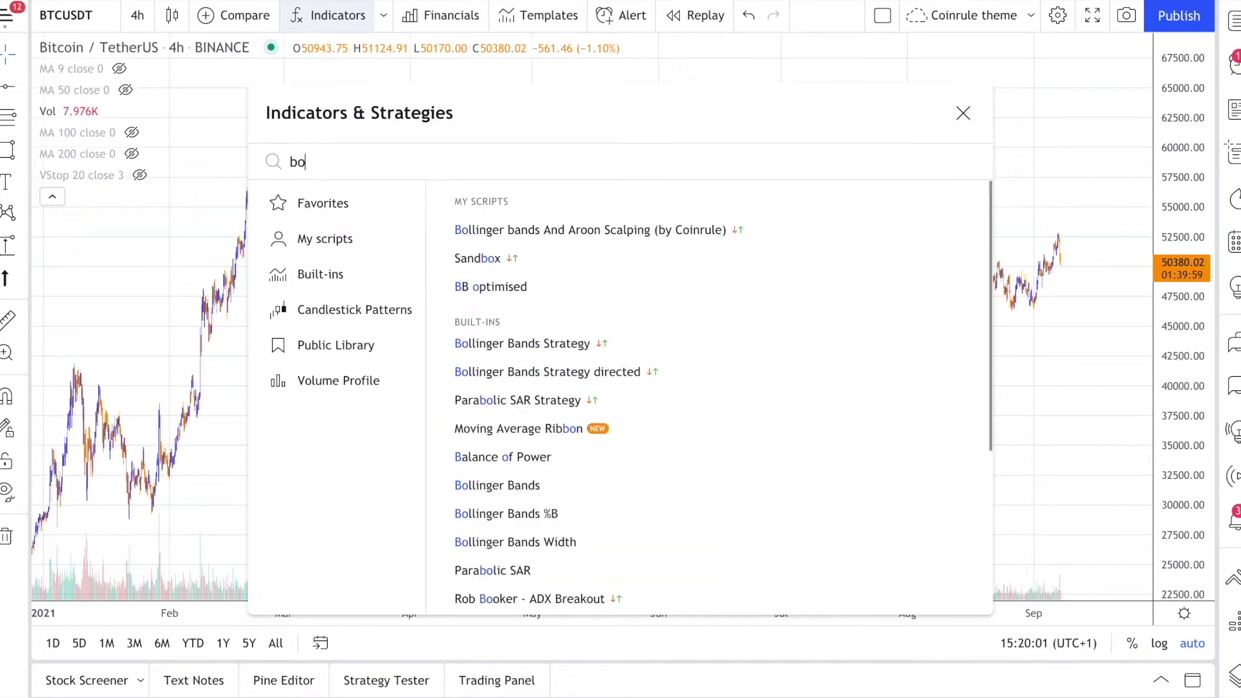
type("lli")
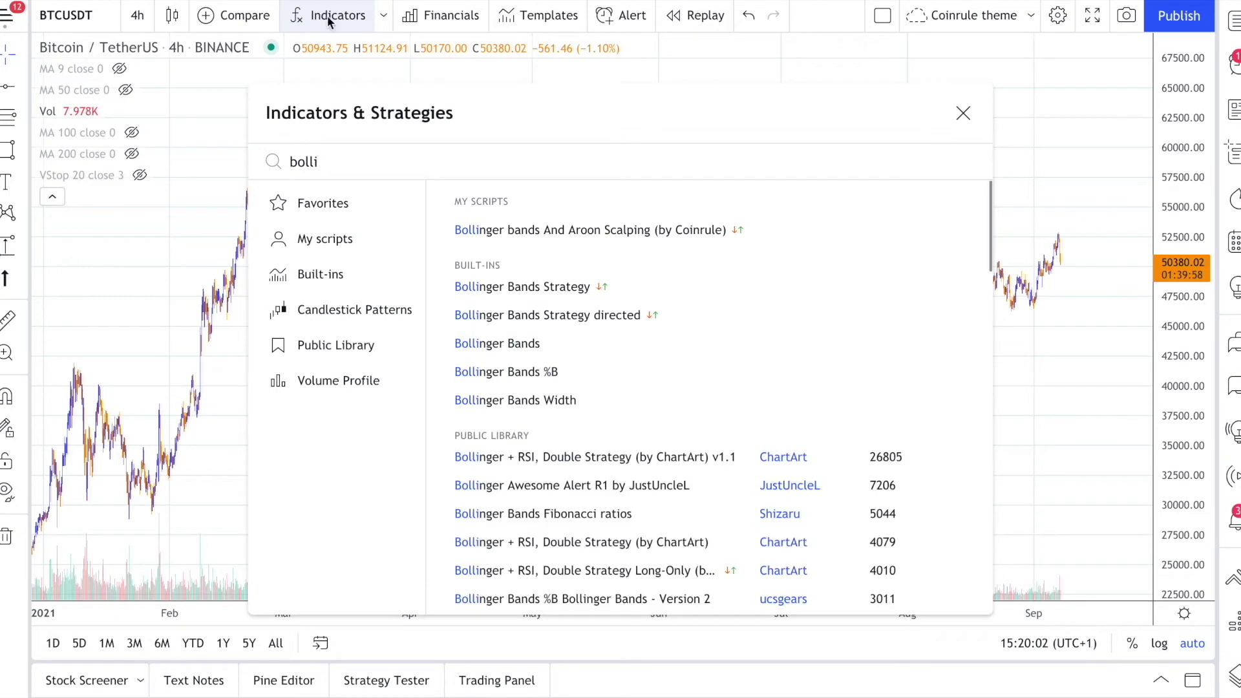
left_click(484, 342)
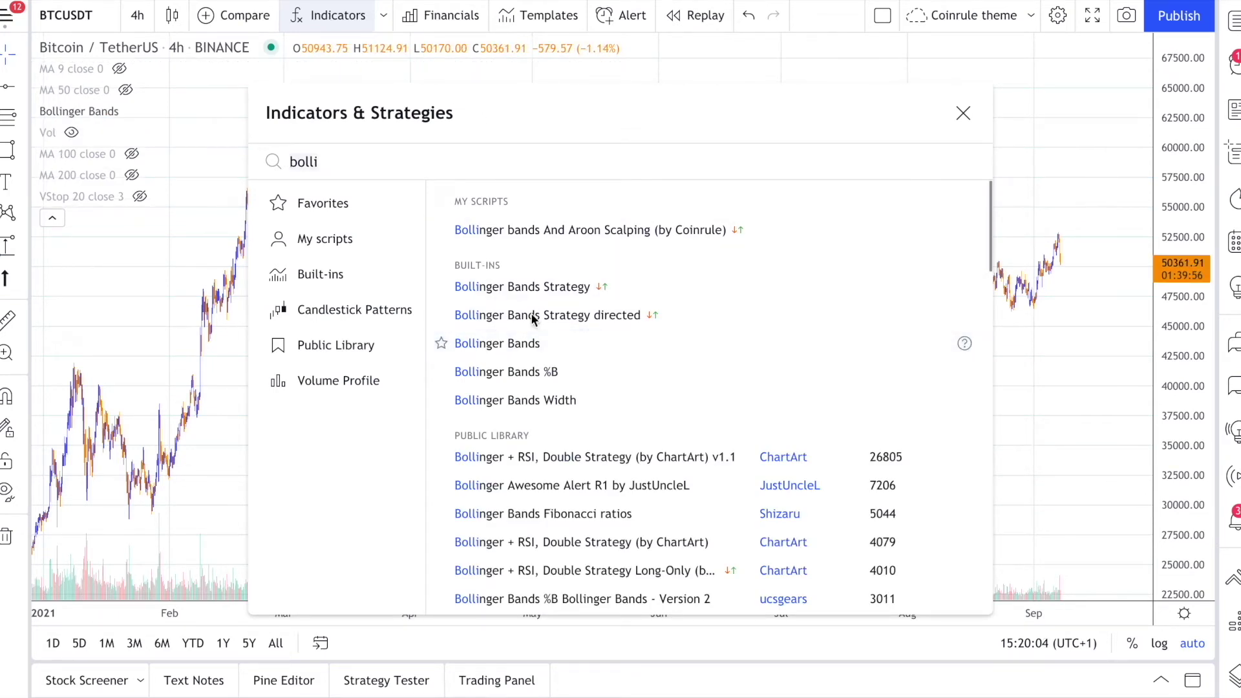
left_click(963, 116)
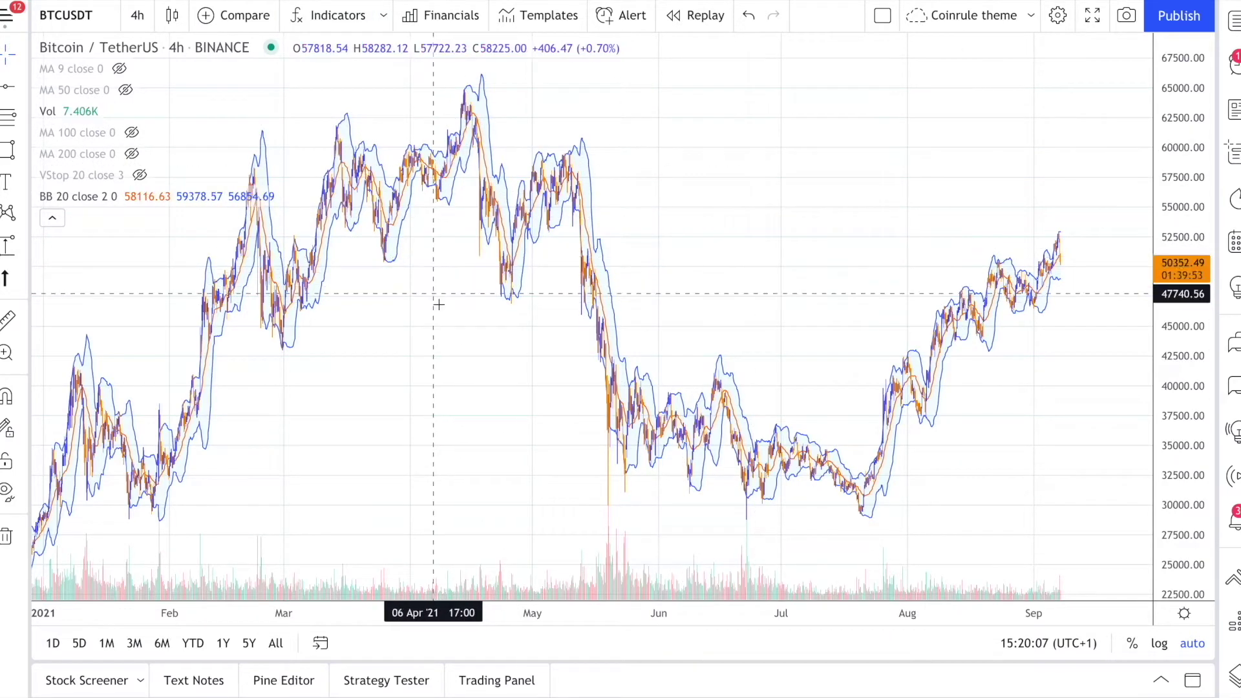
Remove the BB 20 Bollinger Bands from the chart and pan back to earlier price history.
scroll(439, 304, "up", 3)
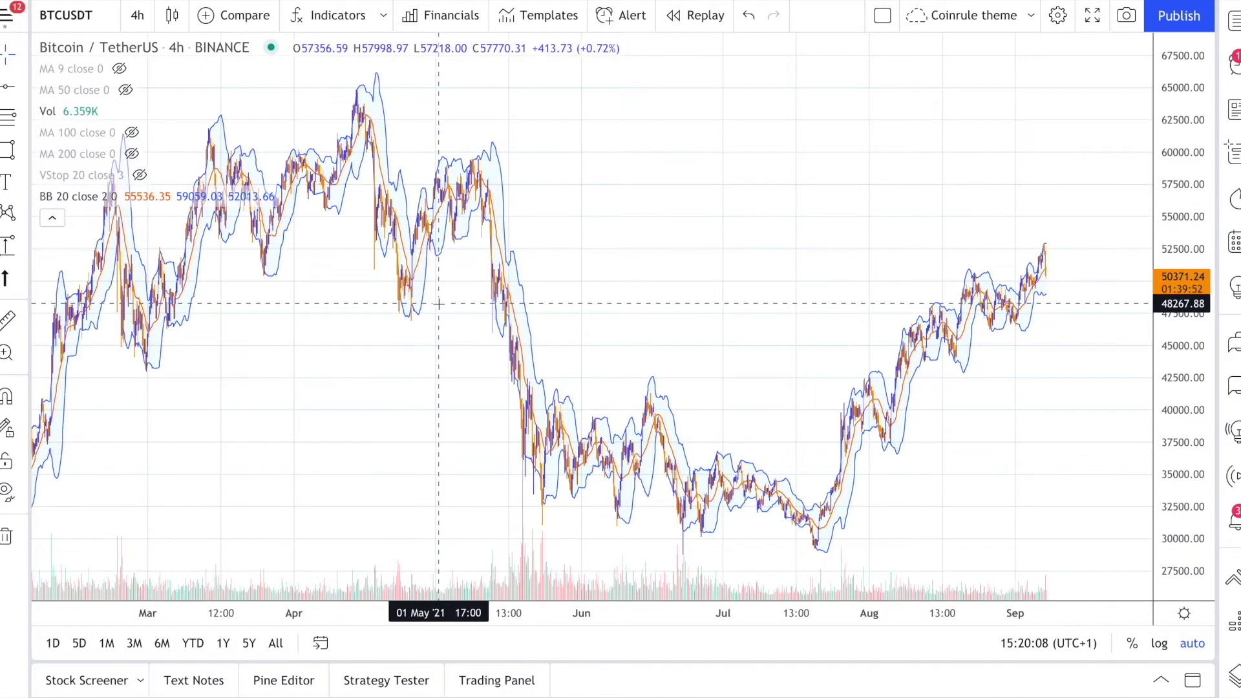
scroll(439, 304, "up", 4)
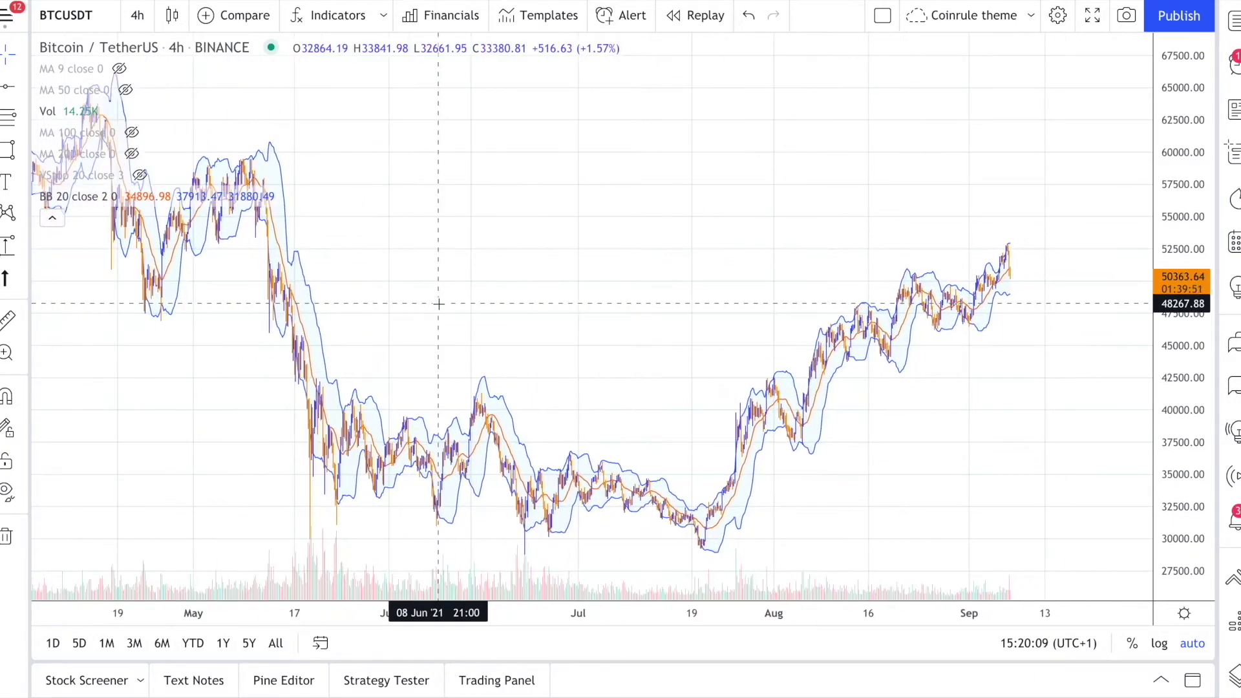
scroll(439, 304, "up", 2)
scroll(439, 304, "up", 1)
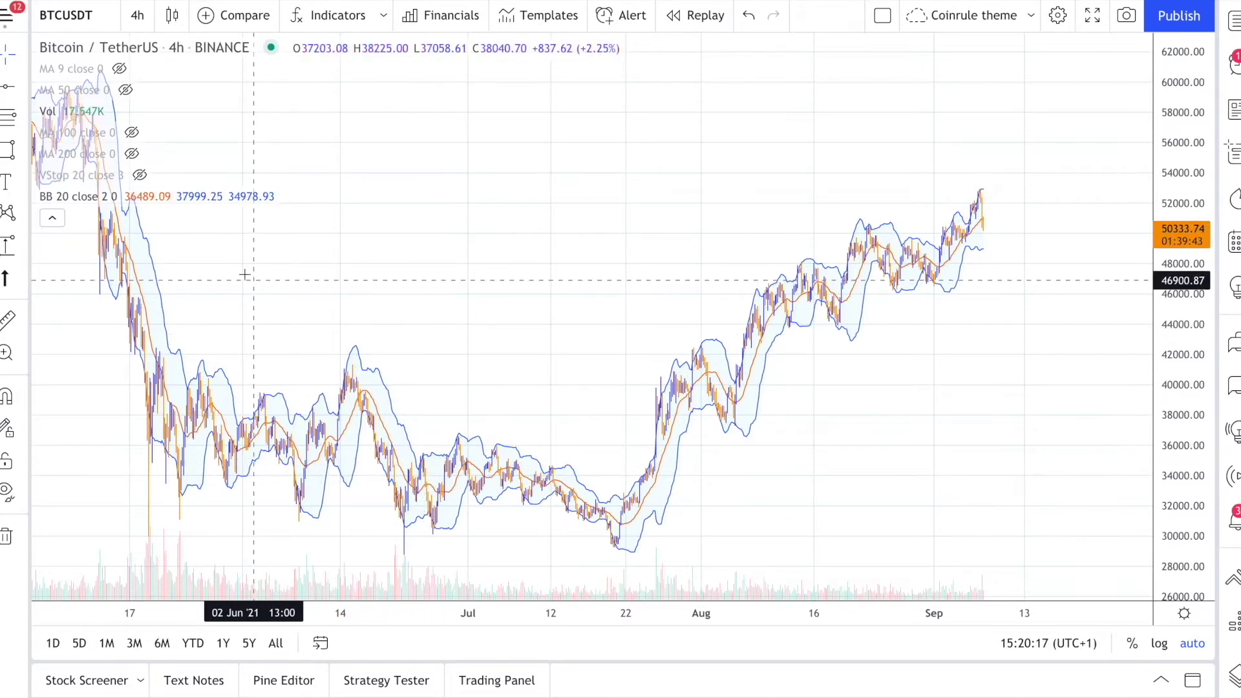
mouse_move(116, 206)
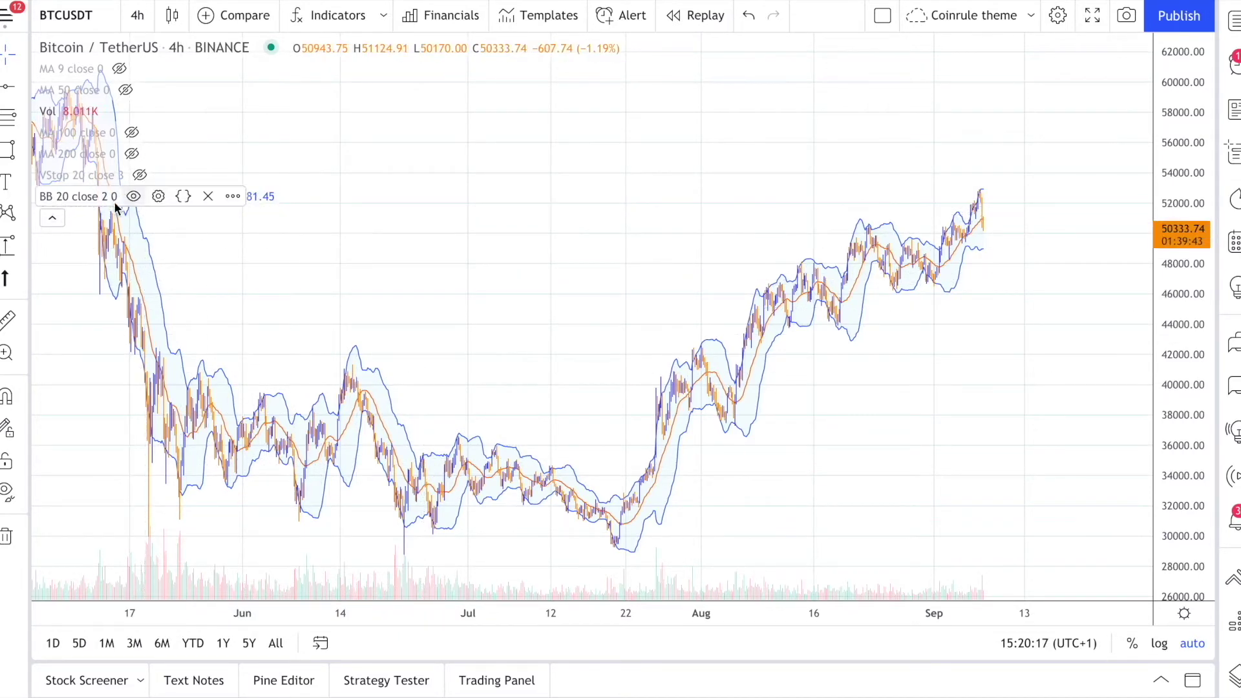
left_click(207, 196)
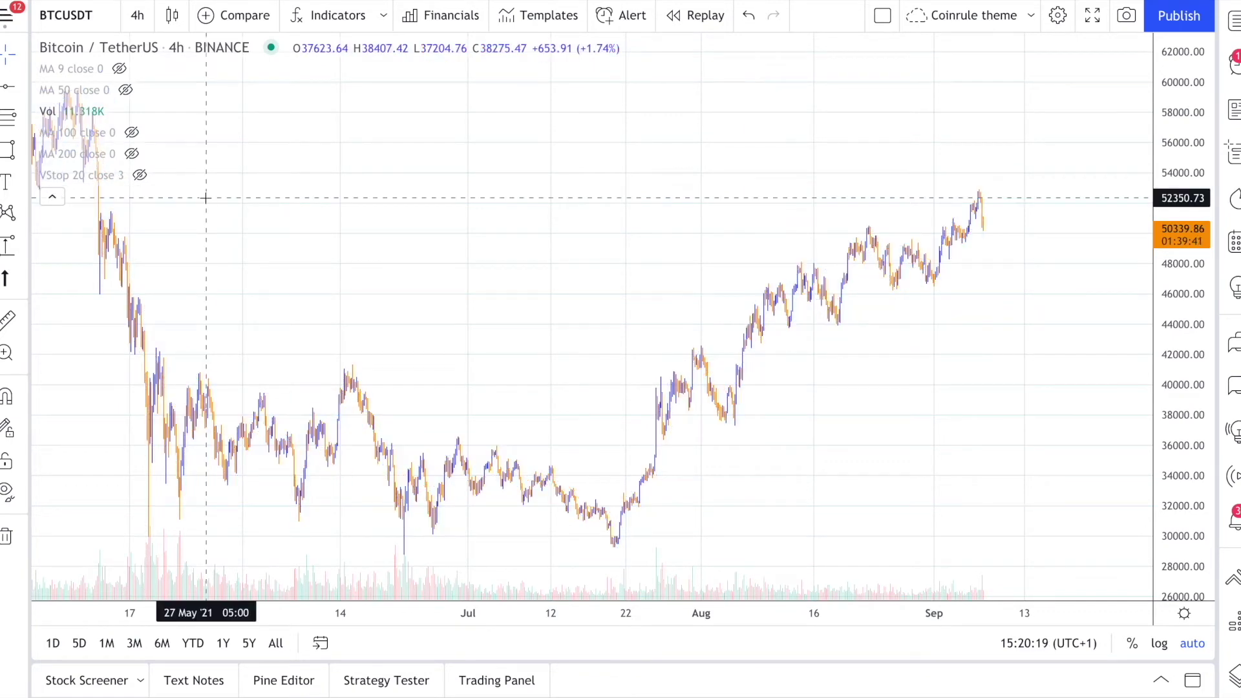
left_click_drag(216, 196, 320, 187)
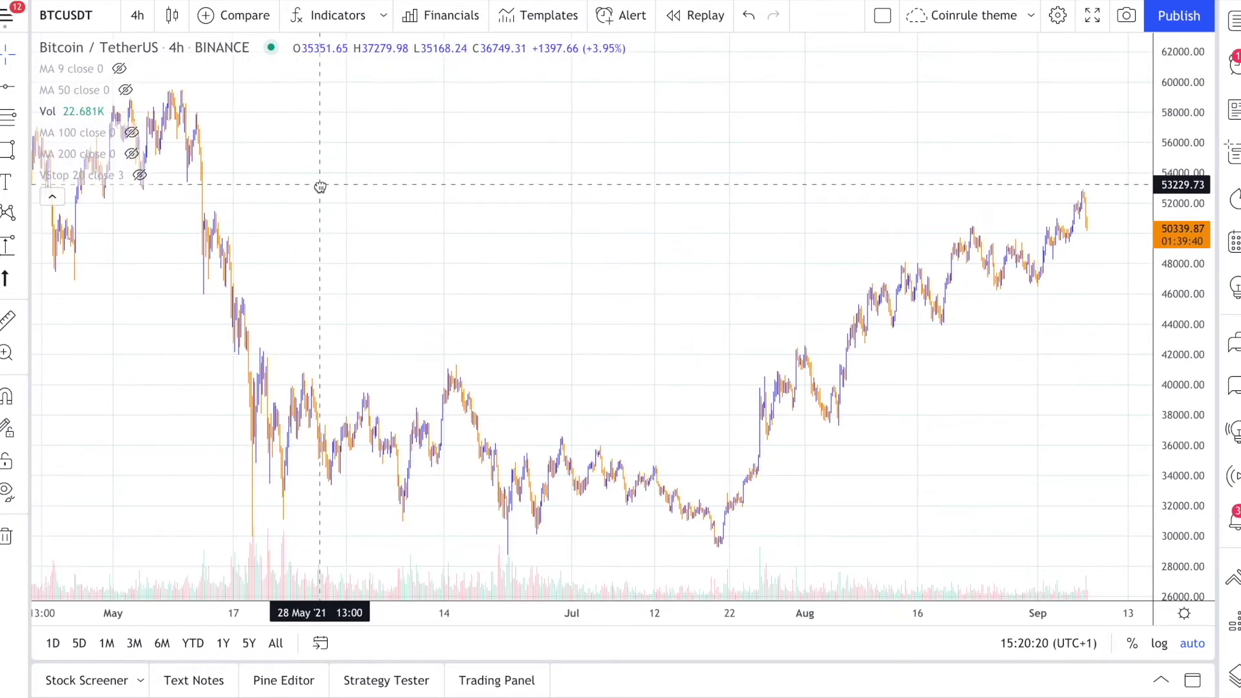
Add the 'Bollinger bands And Aroon Scalping (by Coinrule)' strategy, showing 361.41 (36.14%) net profit.
left_click(332, 18)
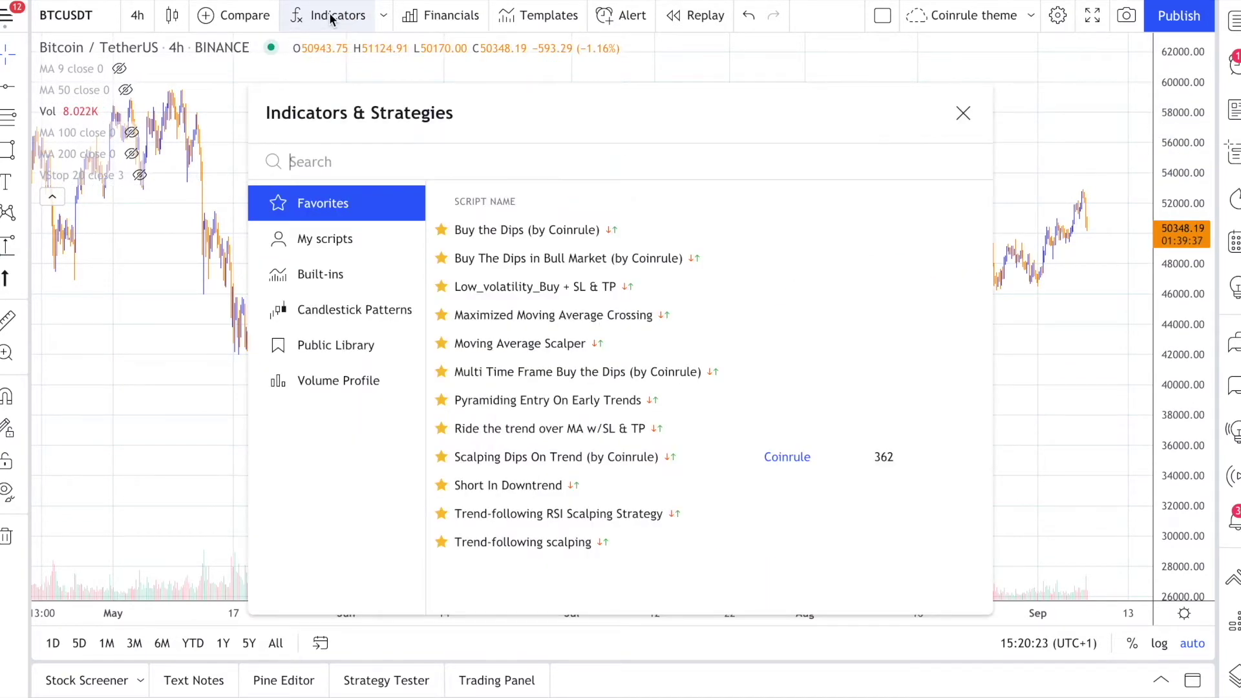
type("bollin")
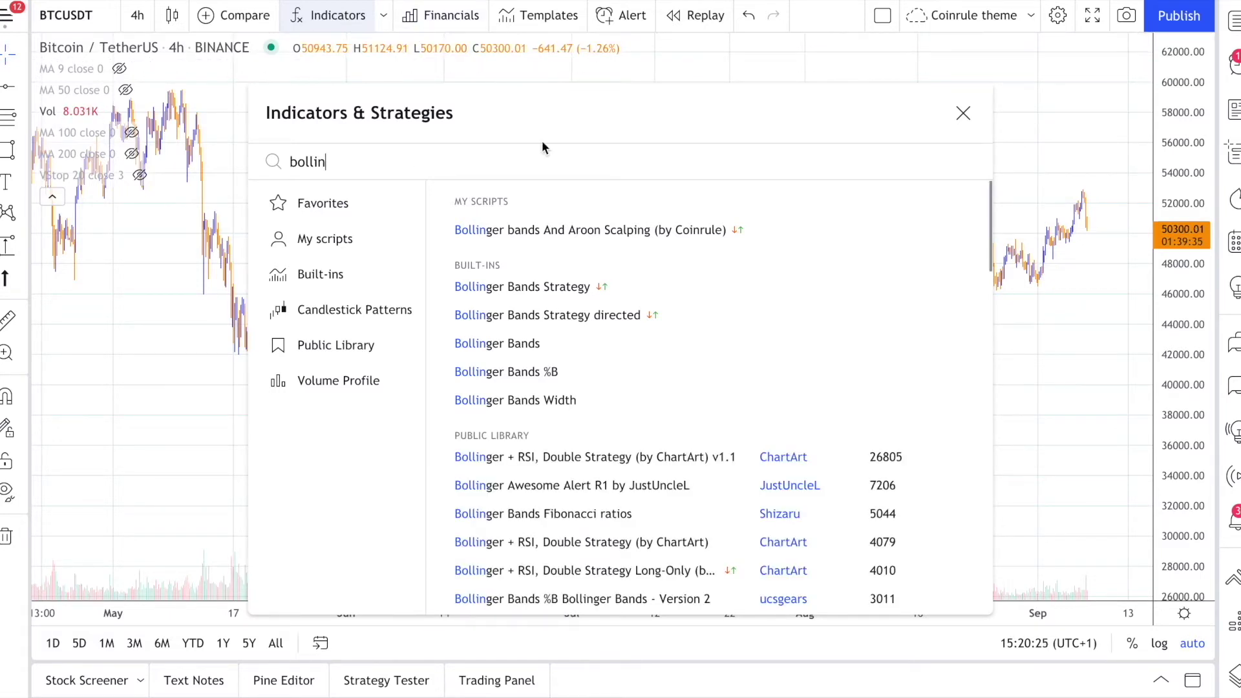
left_click(534, 233)
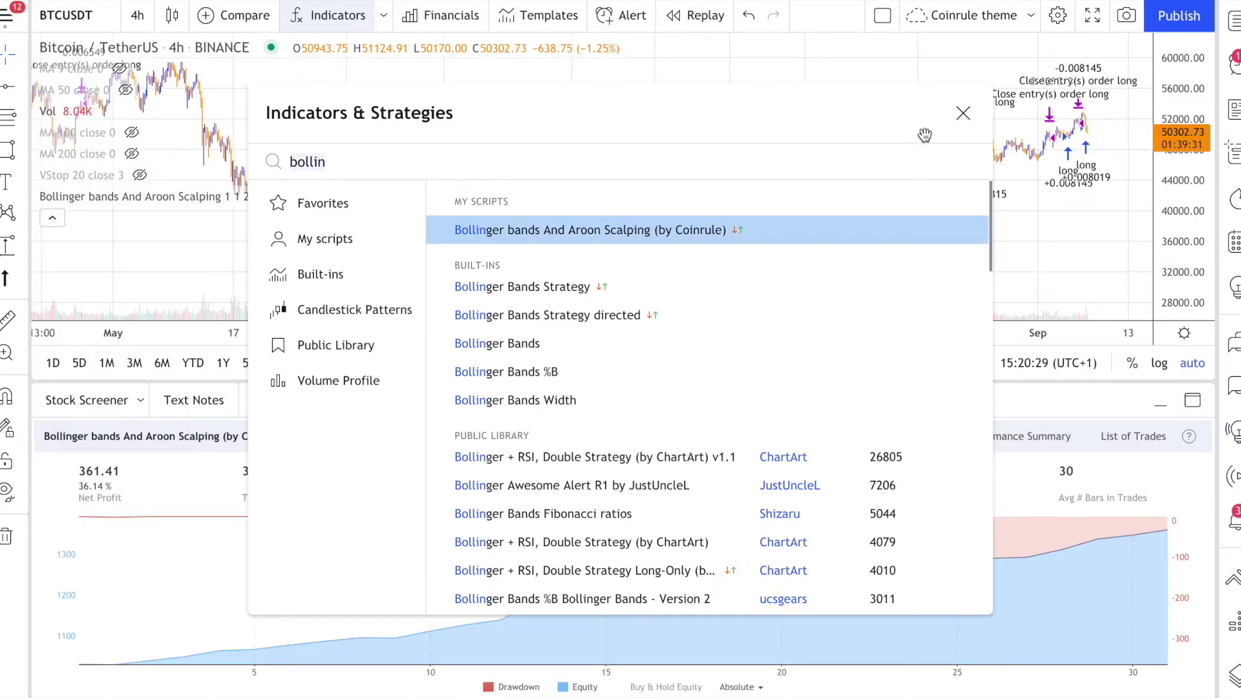
left_click(964, 115)
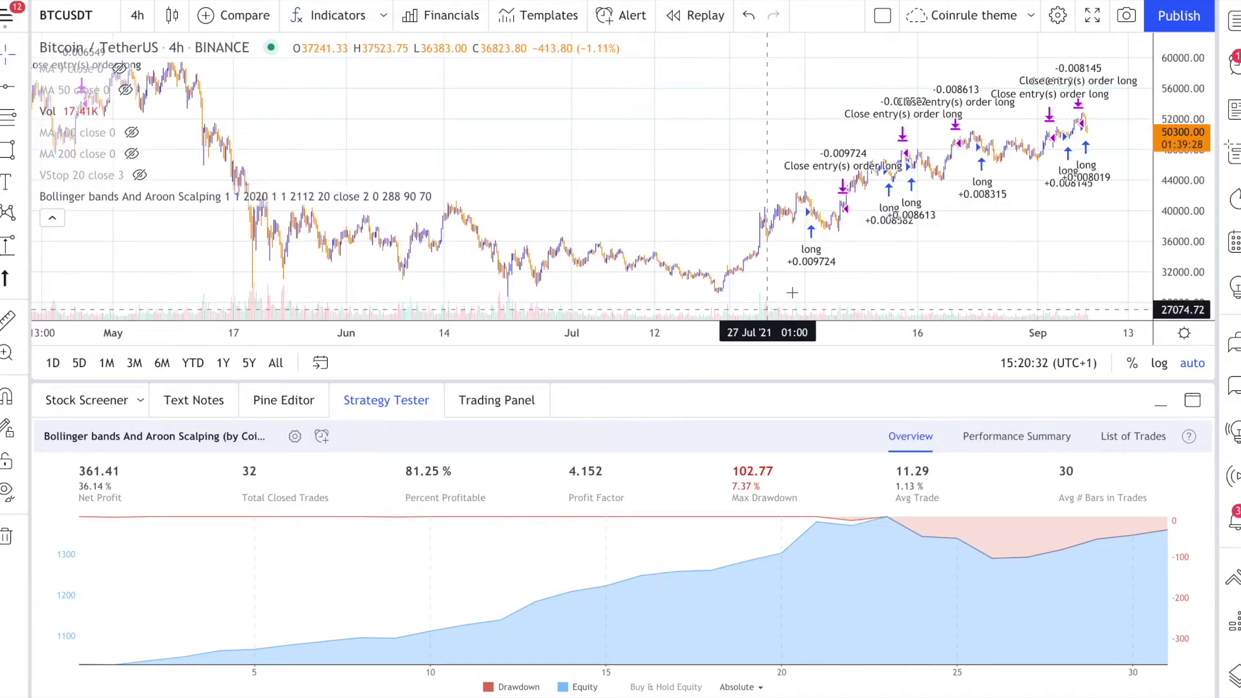
Fold the chart legend into the '7' indicator count so the strategy's trade markers are visible.
scroll(816, 273, "down", 2)
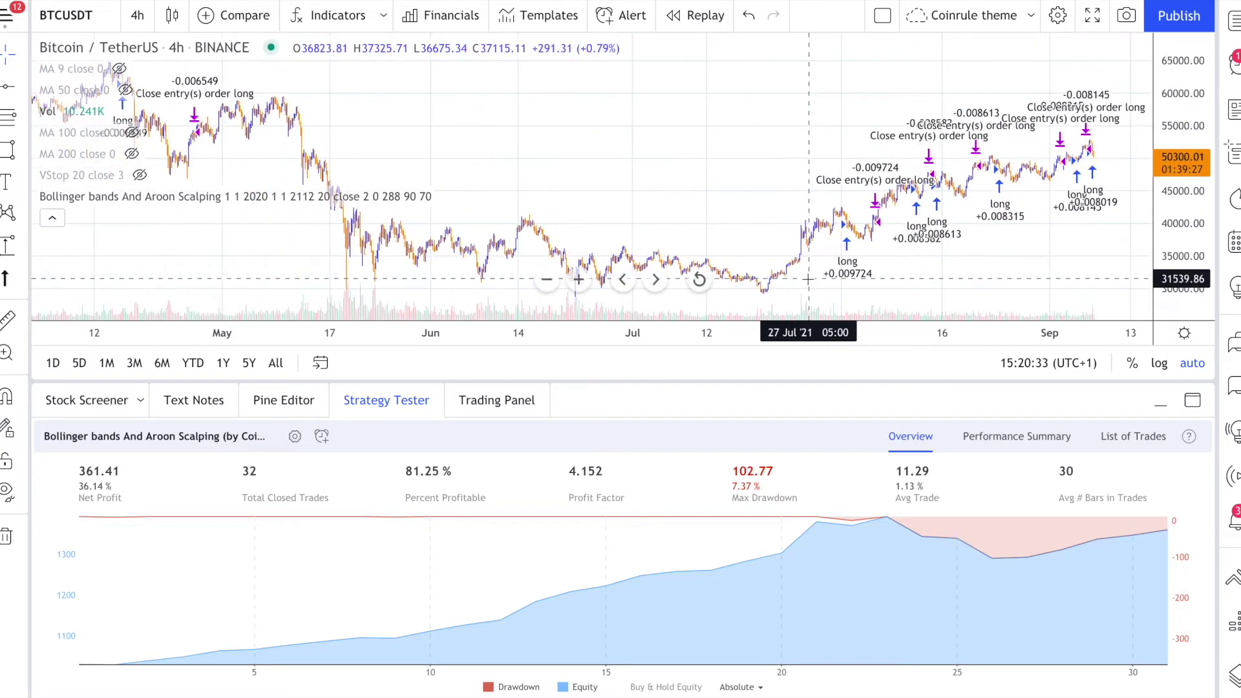
scroll(810, 278, "down", 2)
scroll(809, 284, "down", 3)
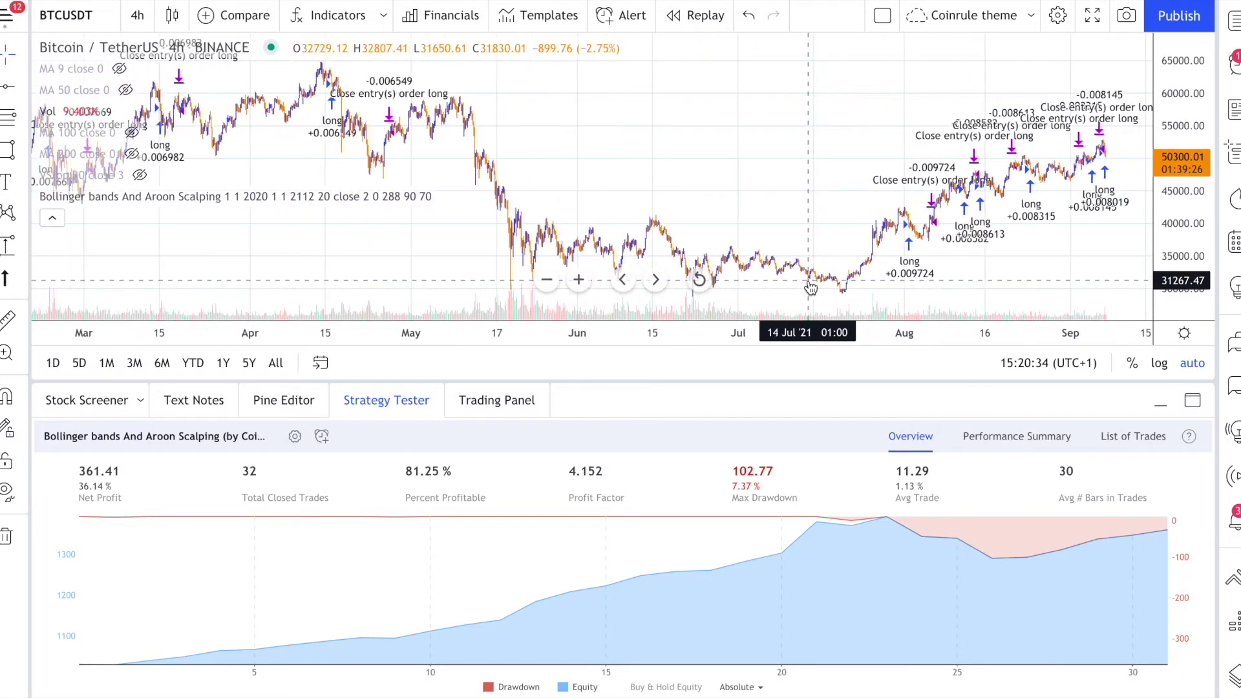
scroll(810, 284, "down", 5)
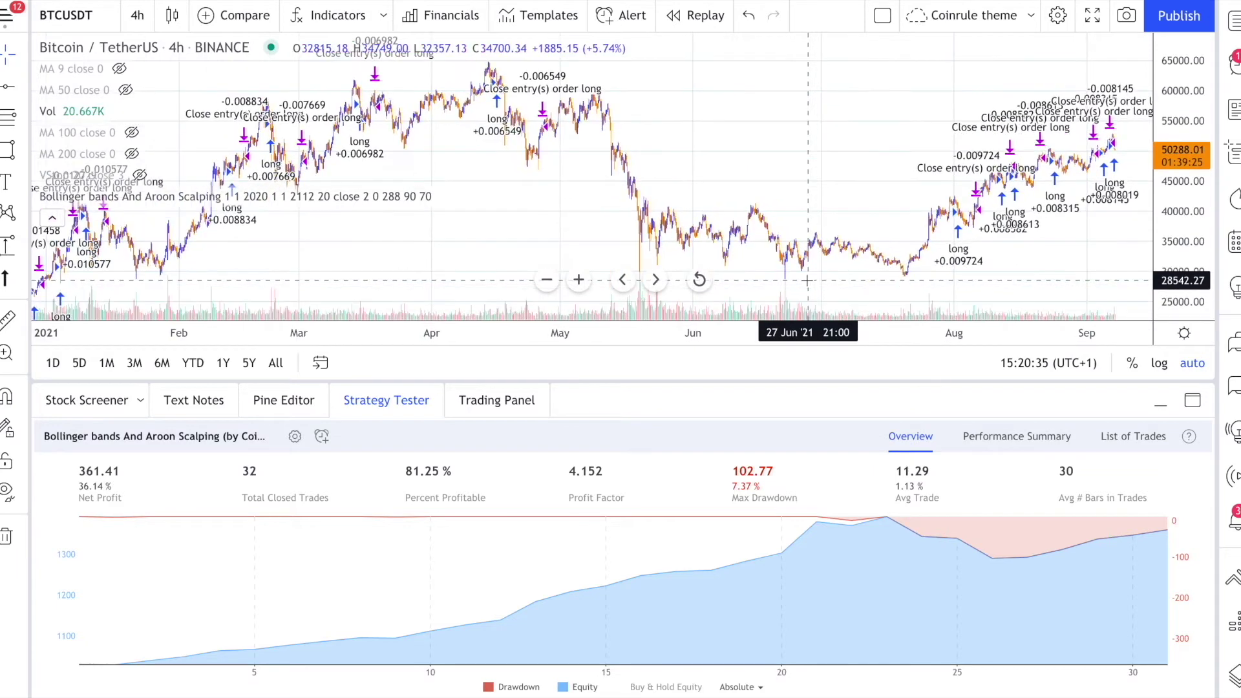
scroll(807, 280, "down", 1)
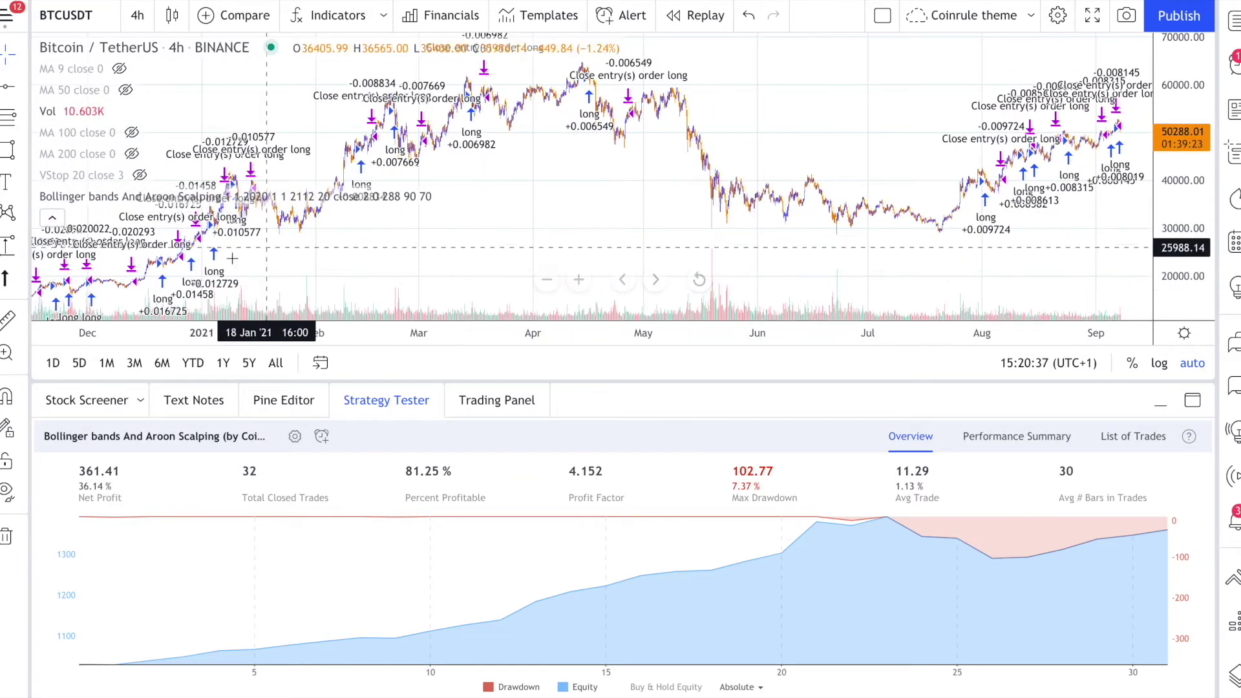
left_click(52, 217)
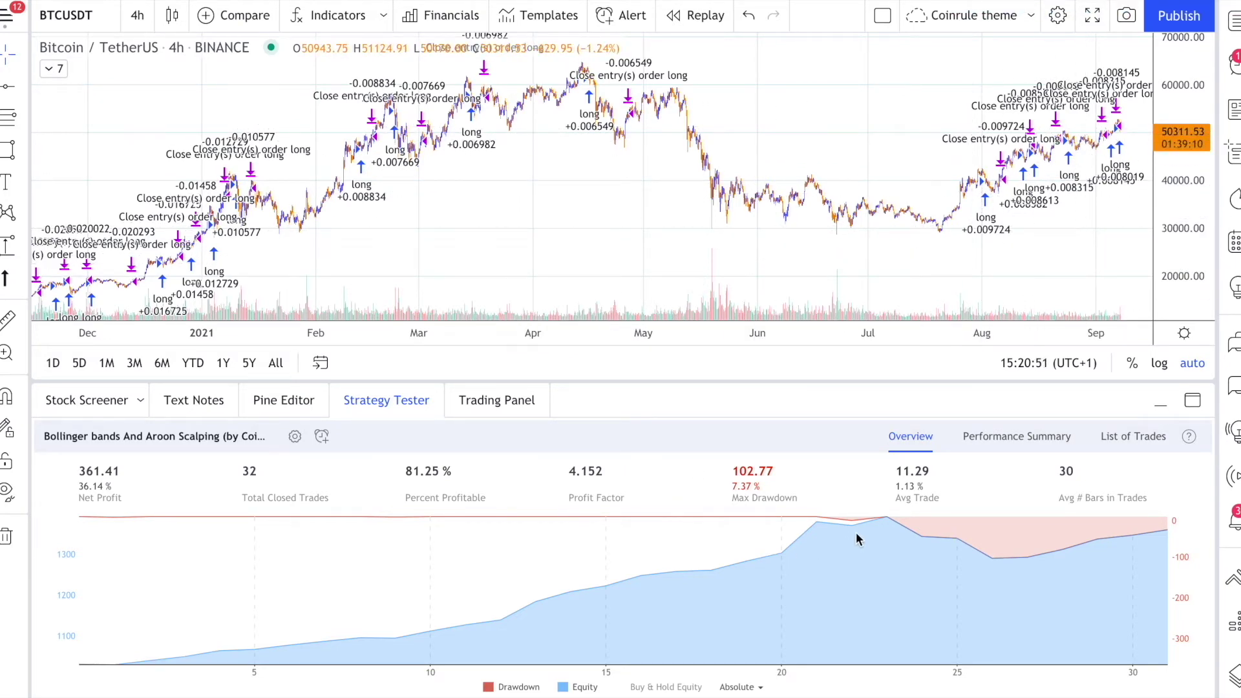
left_click(295, 436)
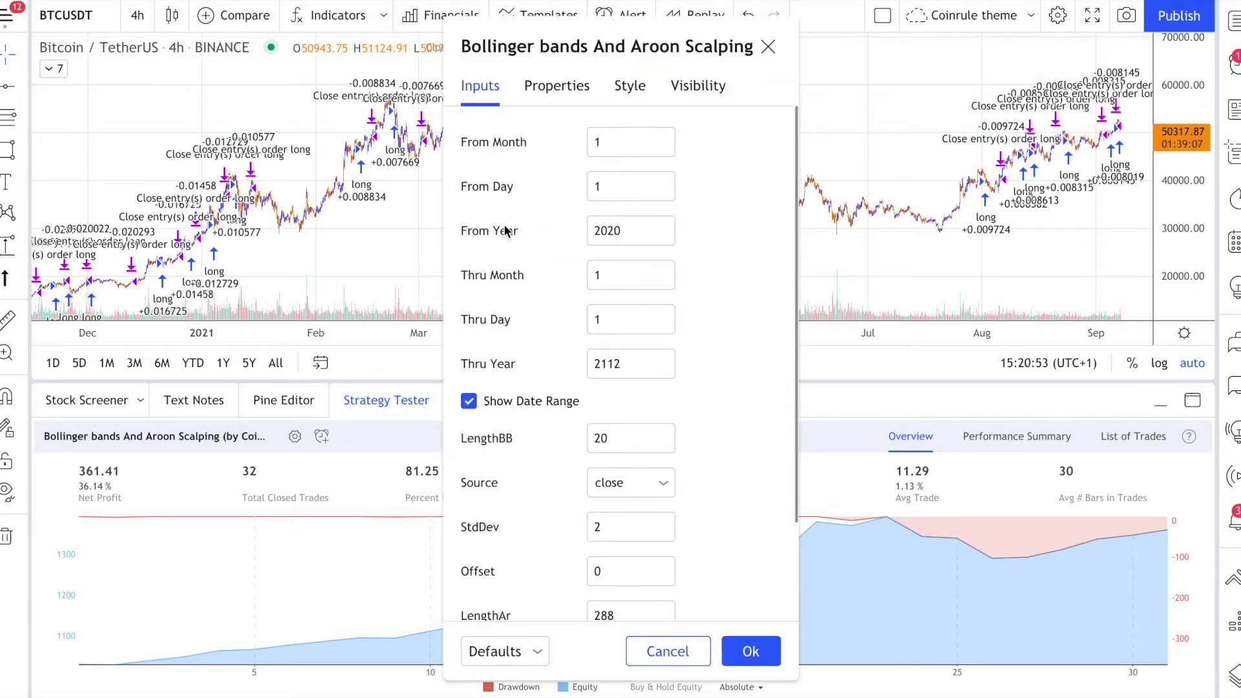
left_click(564, 86)
left_click(666, 275)
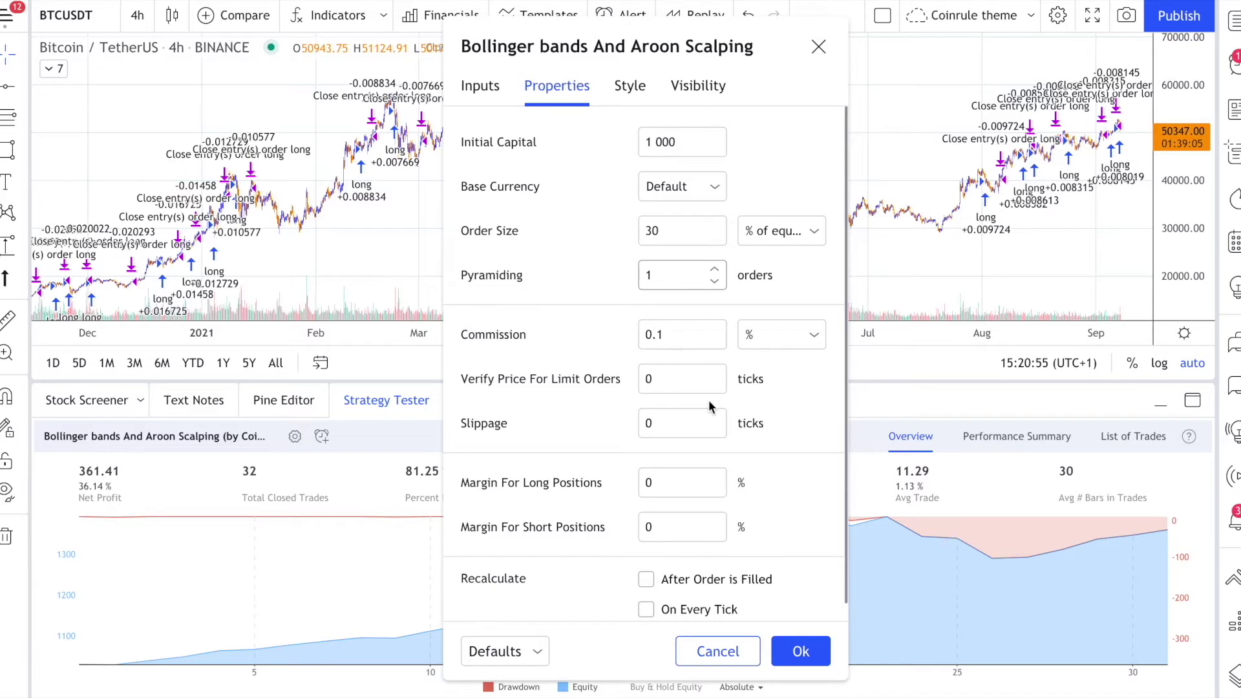
left_click(795, 652)
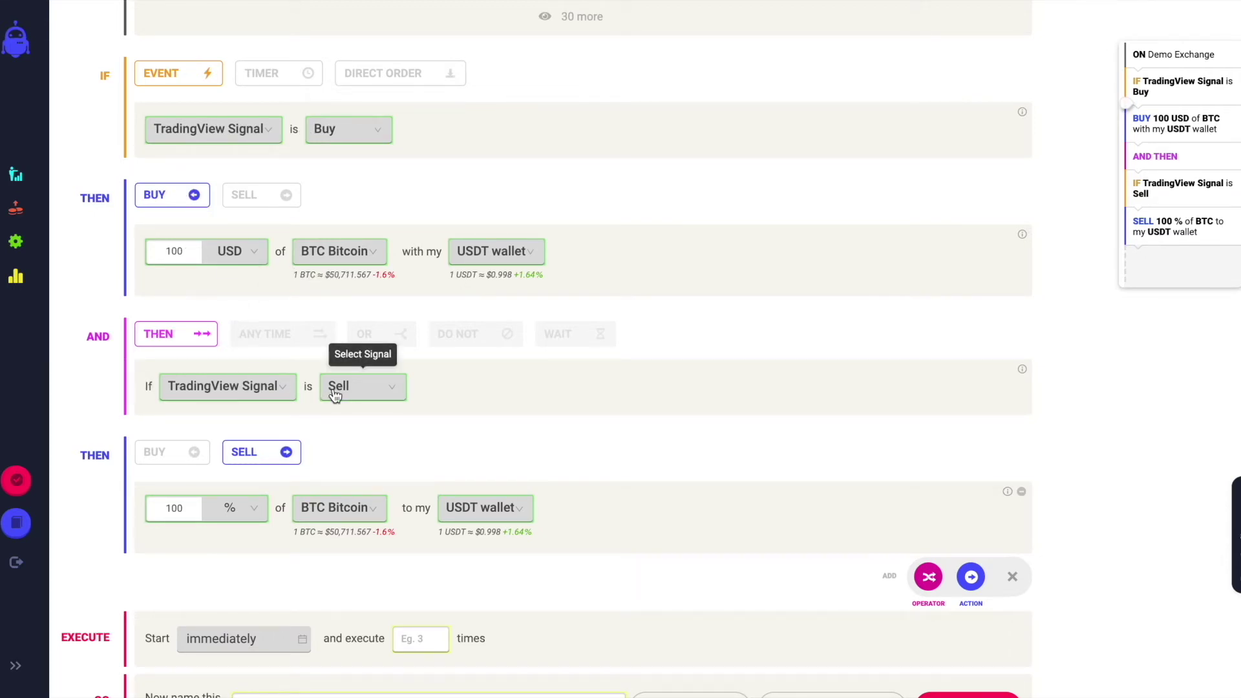
Set the rule to execute 20 times and name it 'BB & Aroon strategy'.
scroll(331, 492, "down", 1)
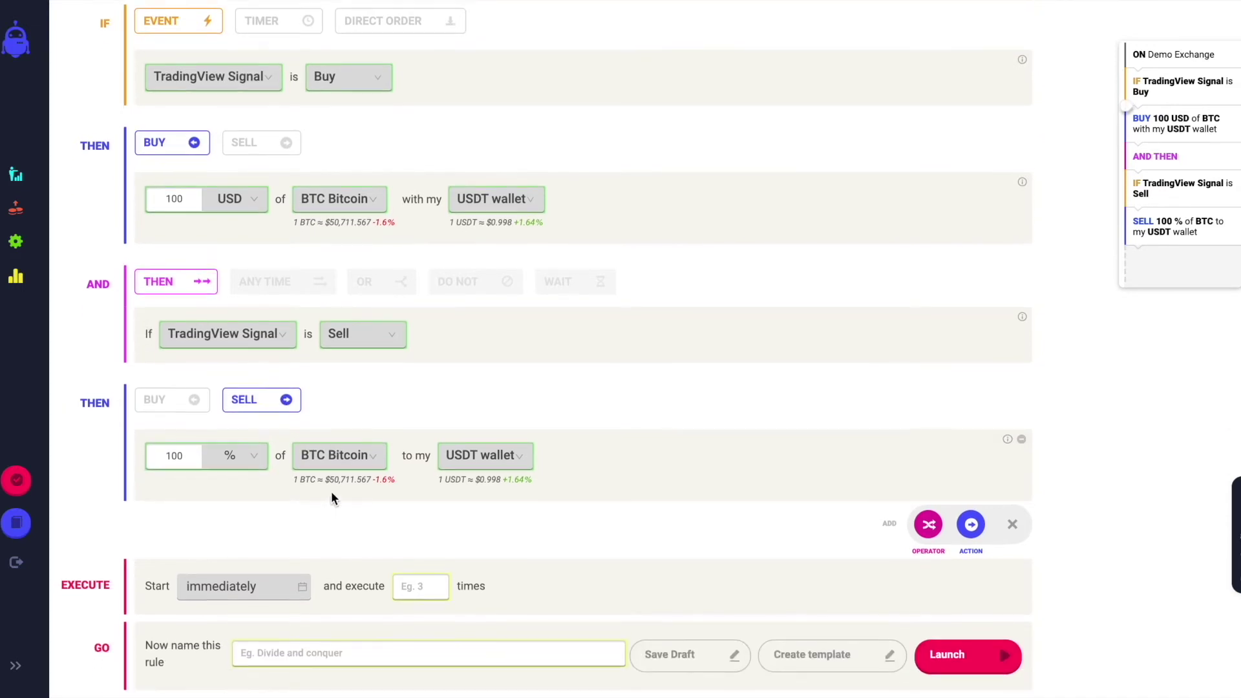
left_click(414, 576)
type("20")
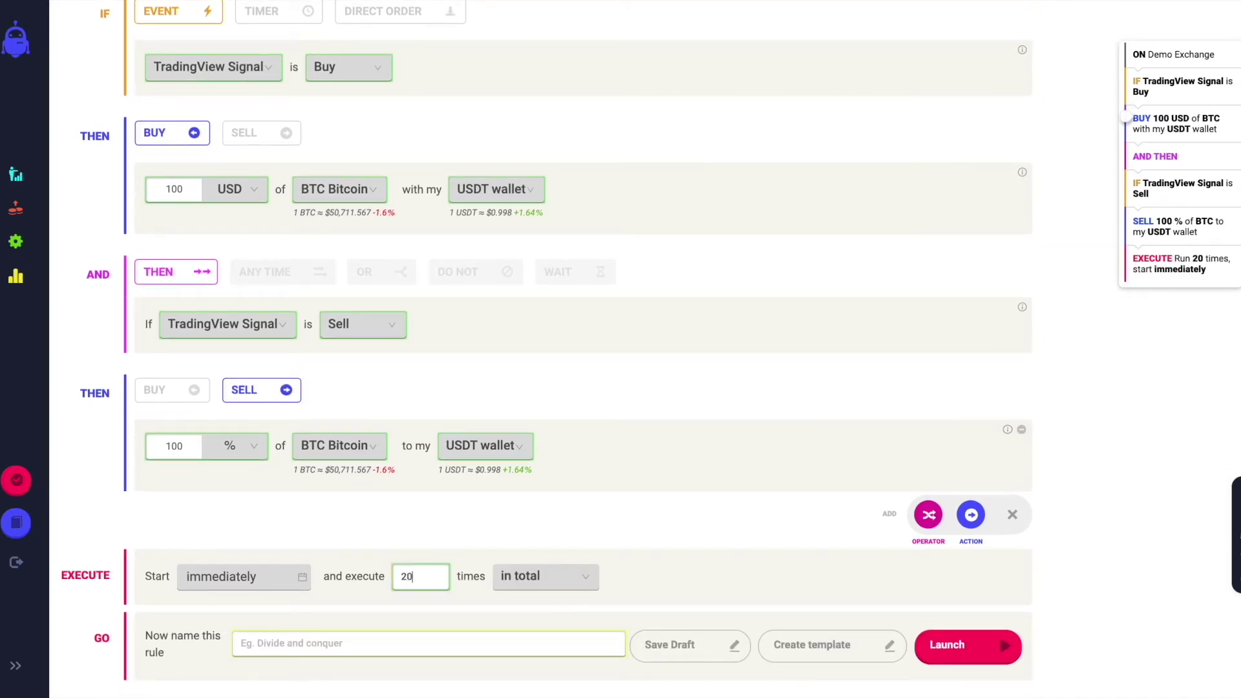
left_click(293, 643)
type("BB & Aroon strategy")
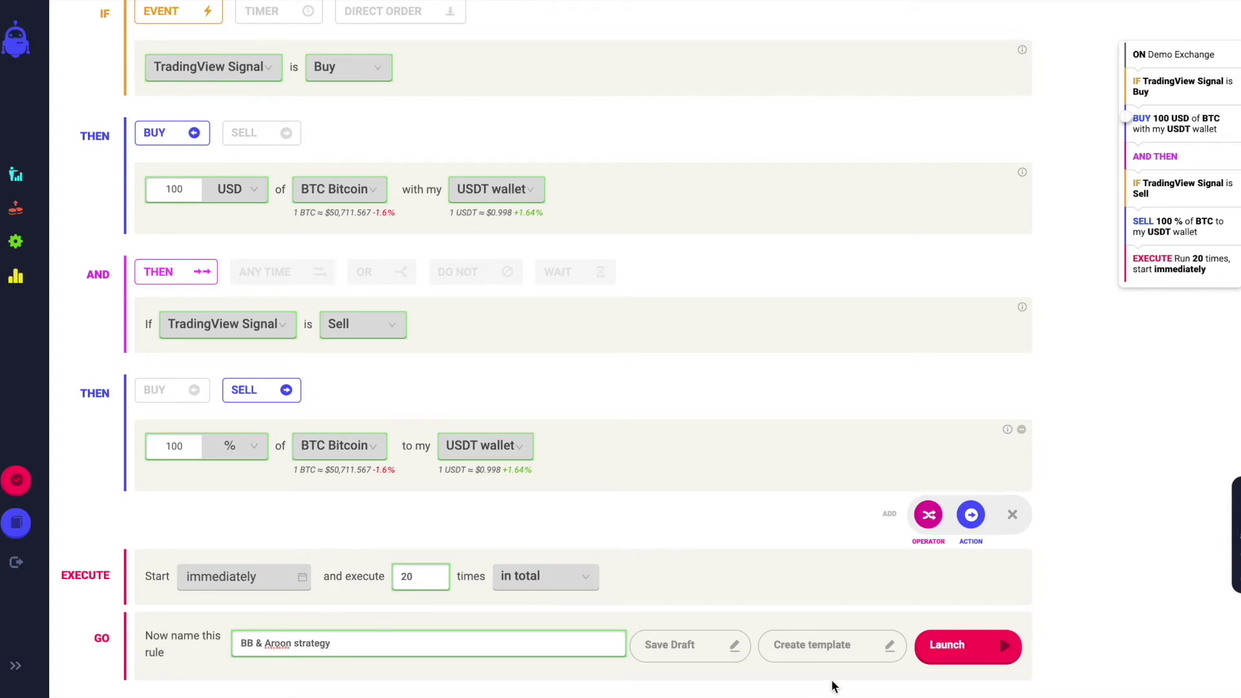
Launch the rule to its summary and copy the TradingView webhook URL.
left_click(963, 649)
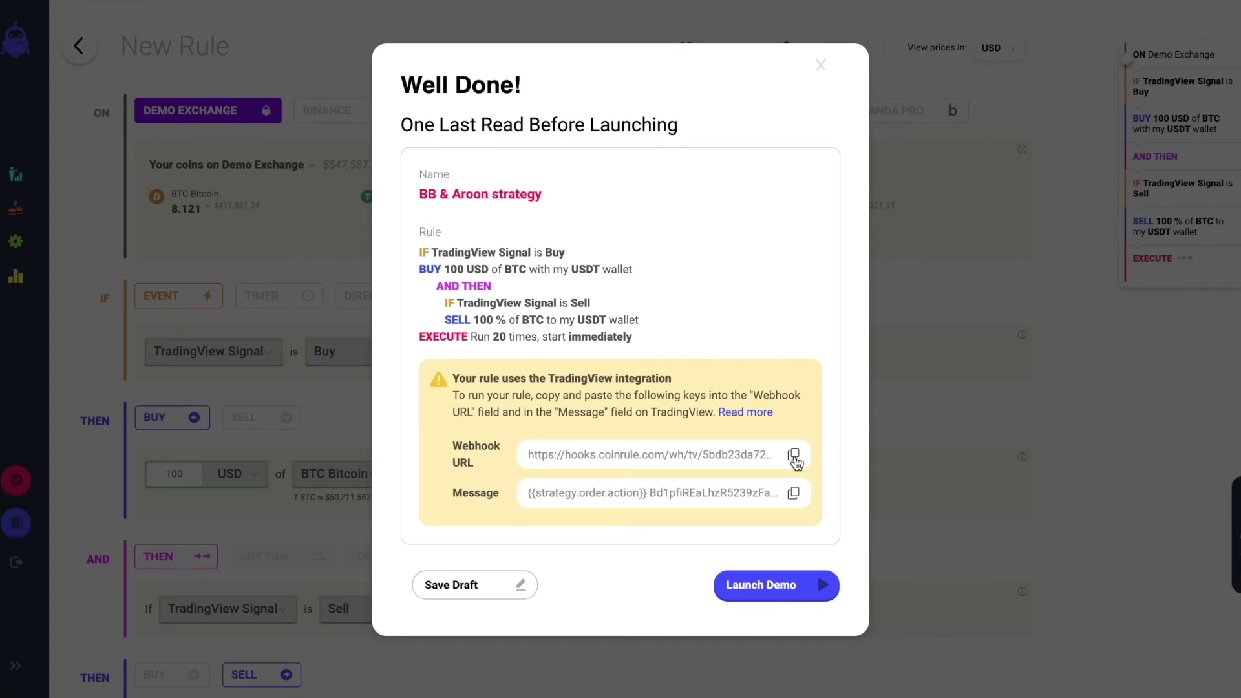
left_click(793, 455)
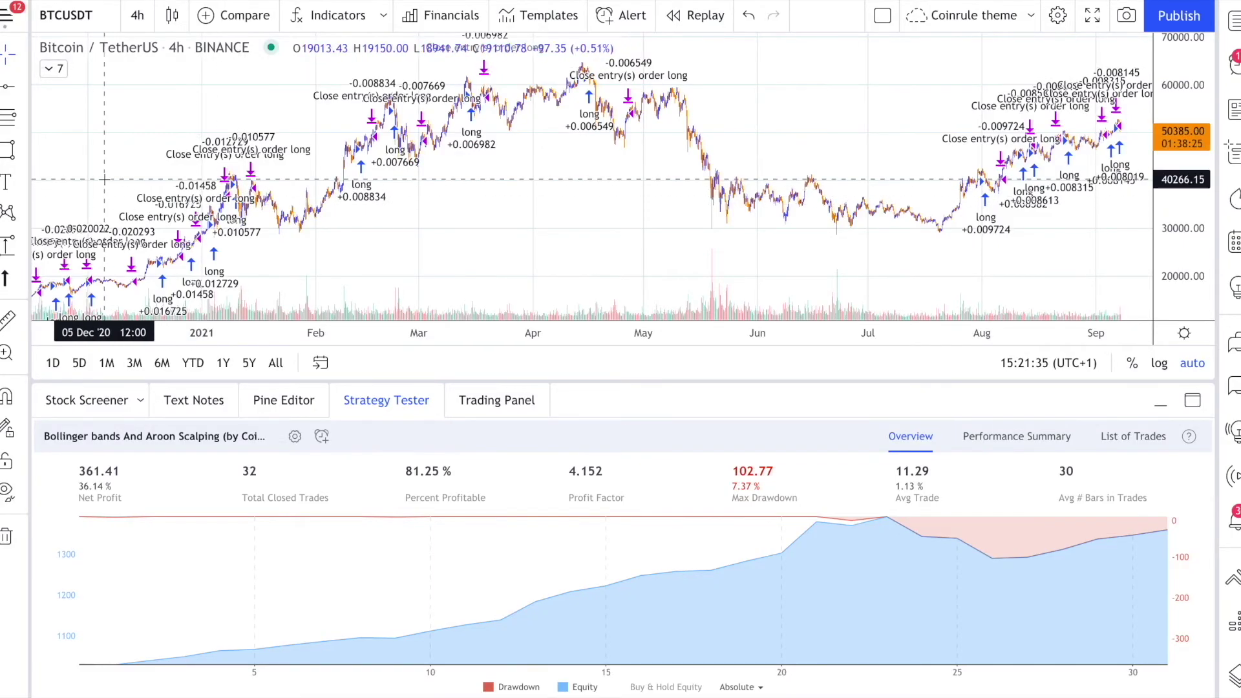
Create a new alert on the Bollinger bands And Aroon strategy from its legend menu.
left_click(53, 68)
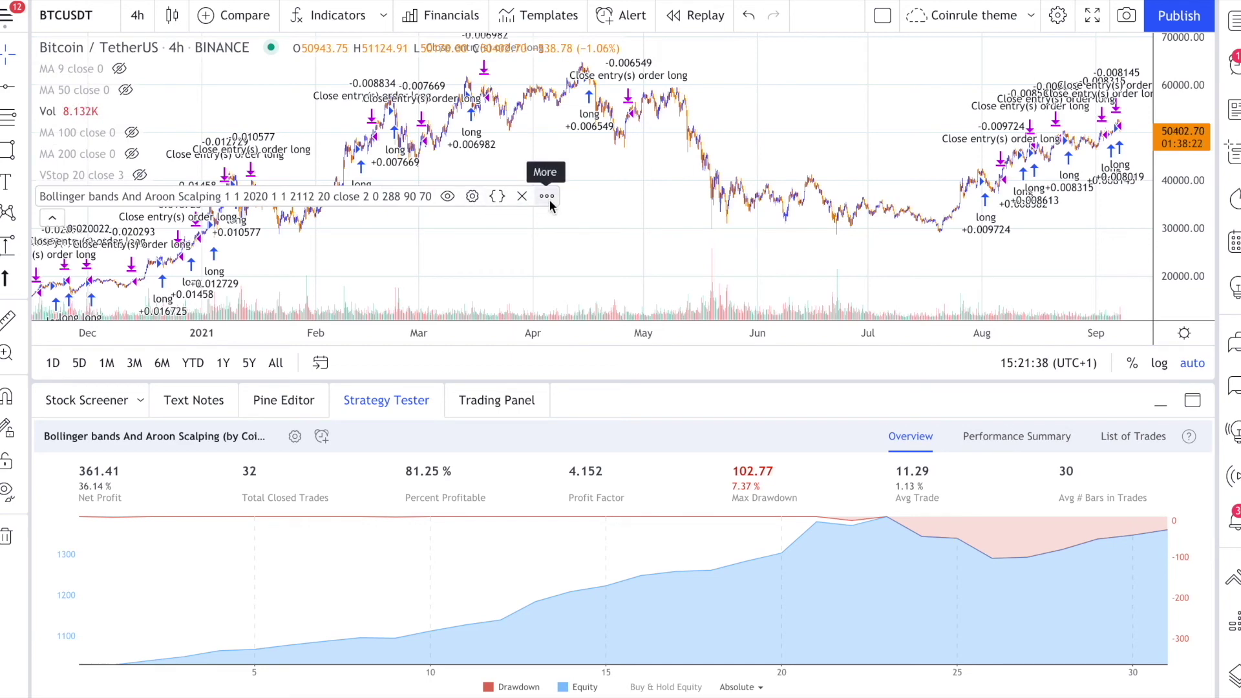
left_click(546, 197)
left_click(625, 230)
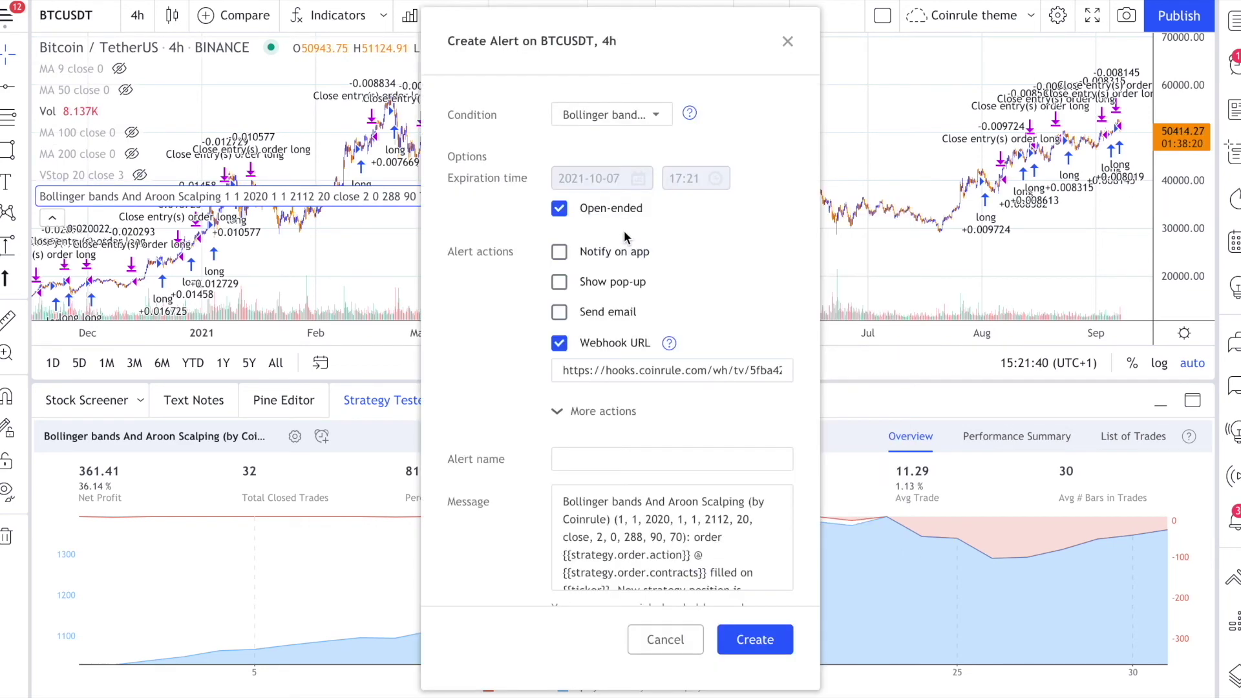
Paste Coinrule's webhook URL into the alert's Webhook URL field and copy the rule's signal message.
left_click(572, 347)
key("ctrl+v")
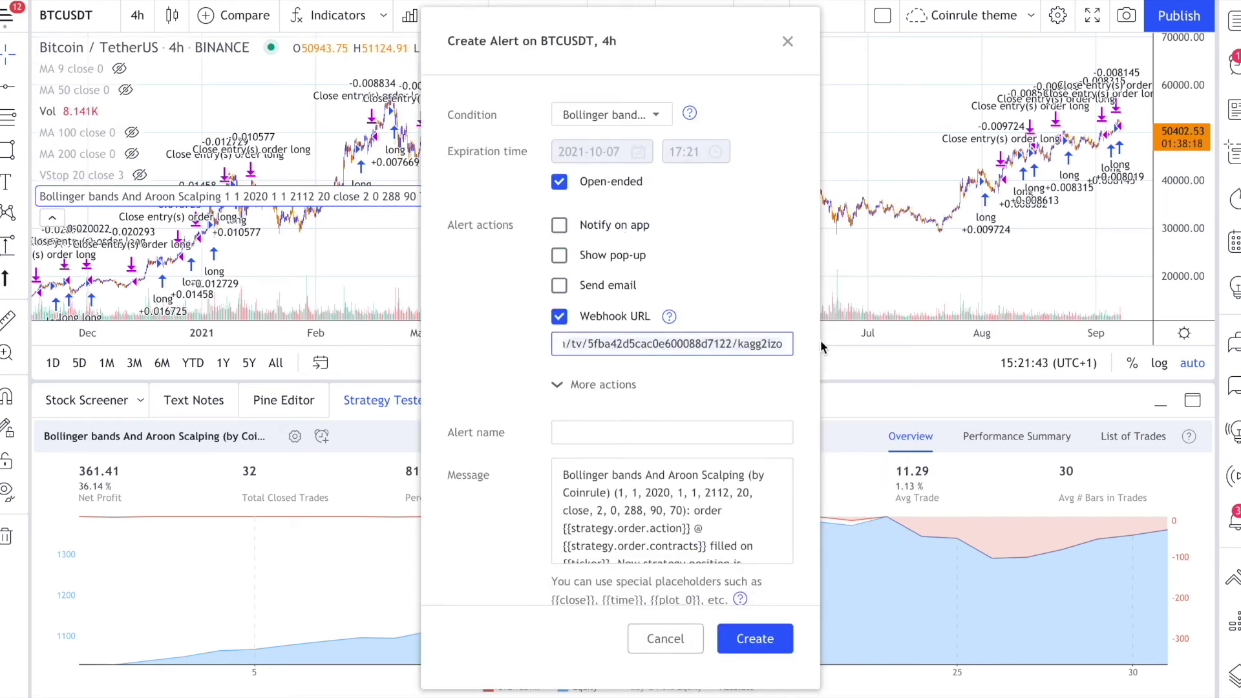
key("ctrl+a")
key("ctrl+v")
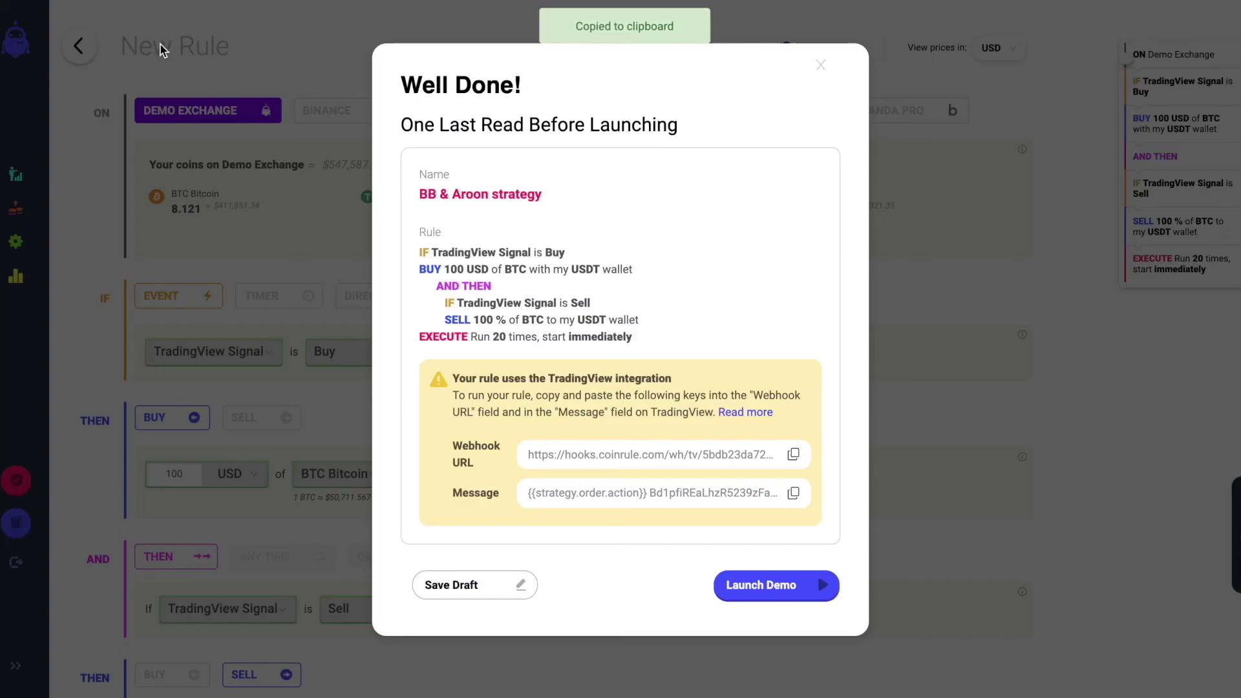
left_click(795, 493)
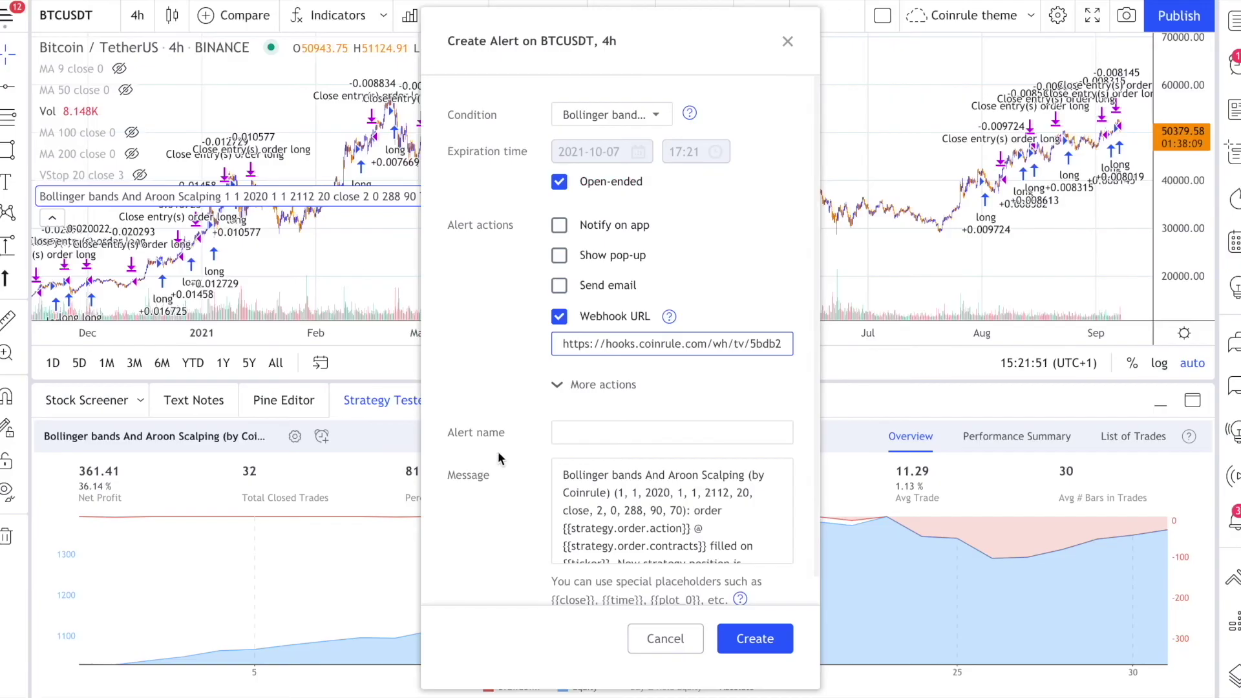
Replace the alert message with Coinrule's {{strategy.order.action}} signal and create the alert.
left_click(561, 469)
key("ctrl+a")
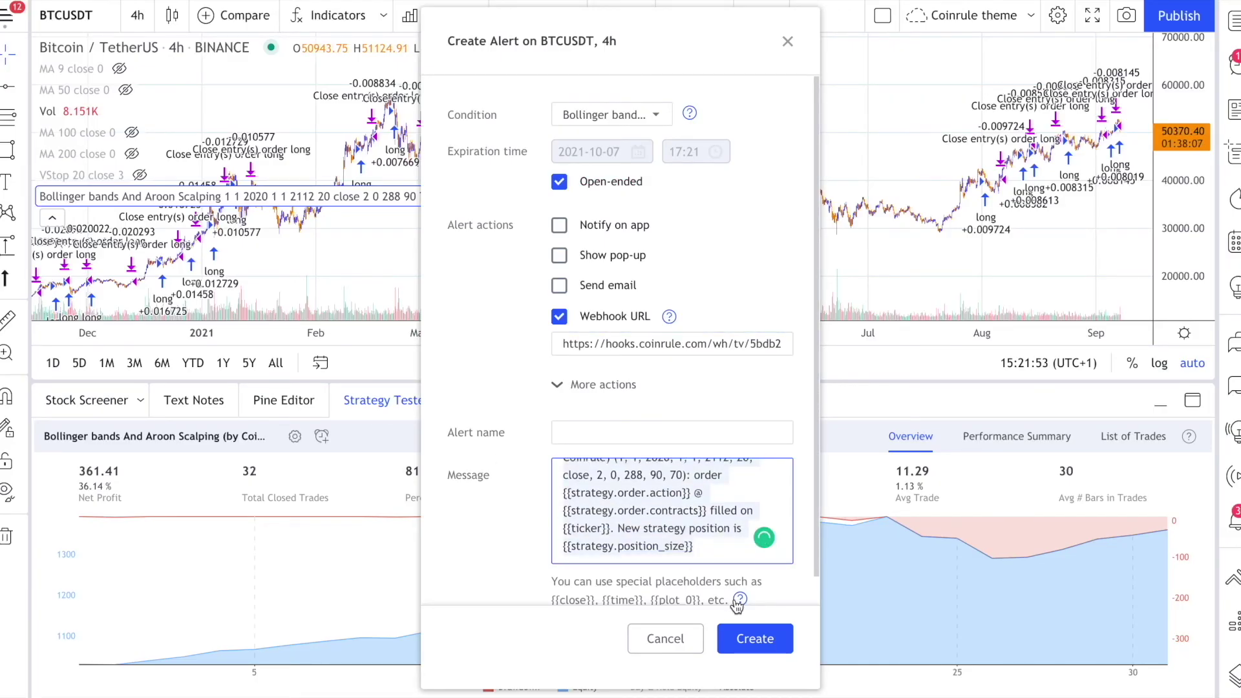
key("ctrl+v")
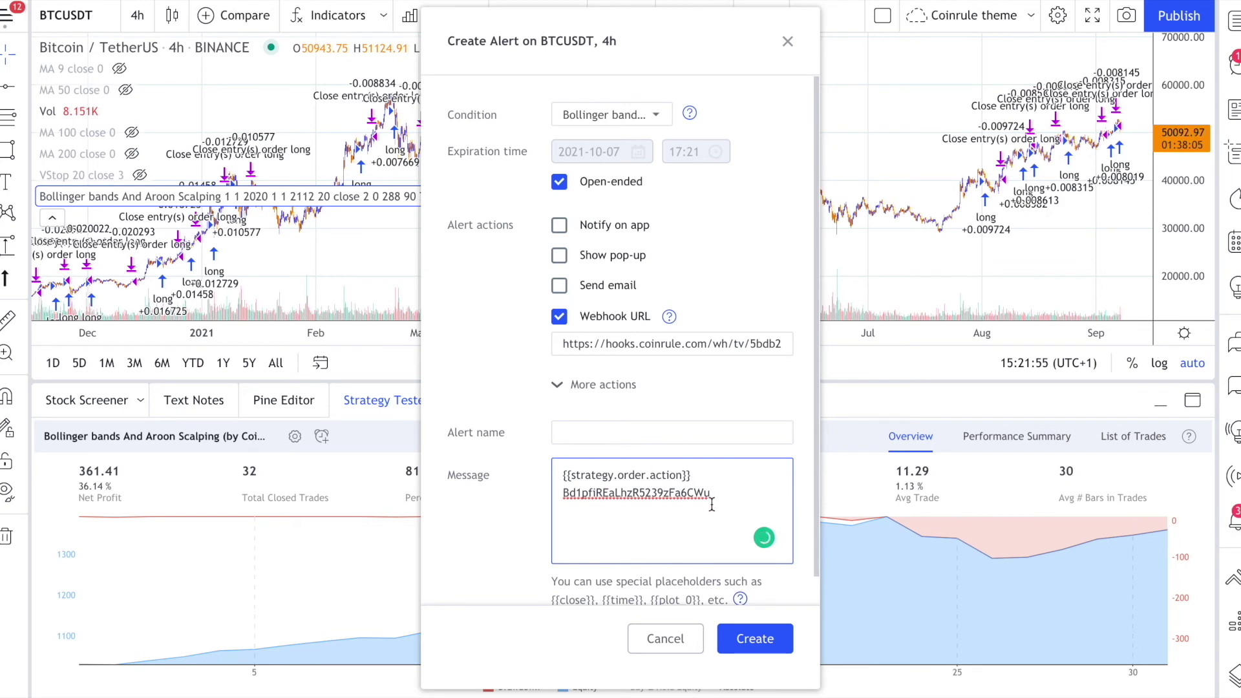
left_click(744, 638)
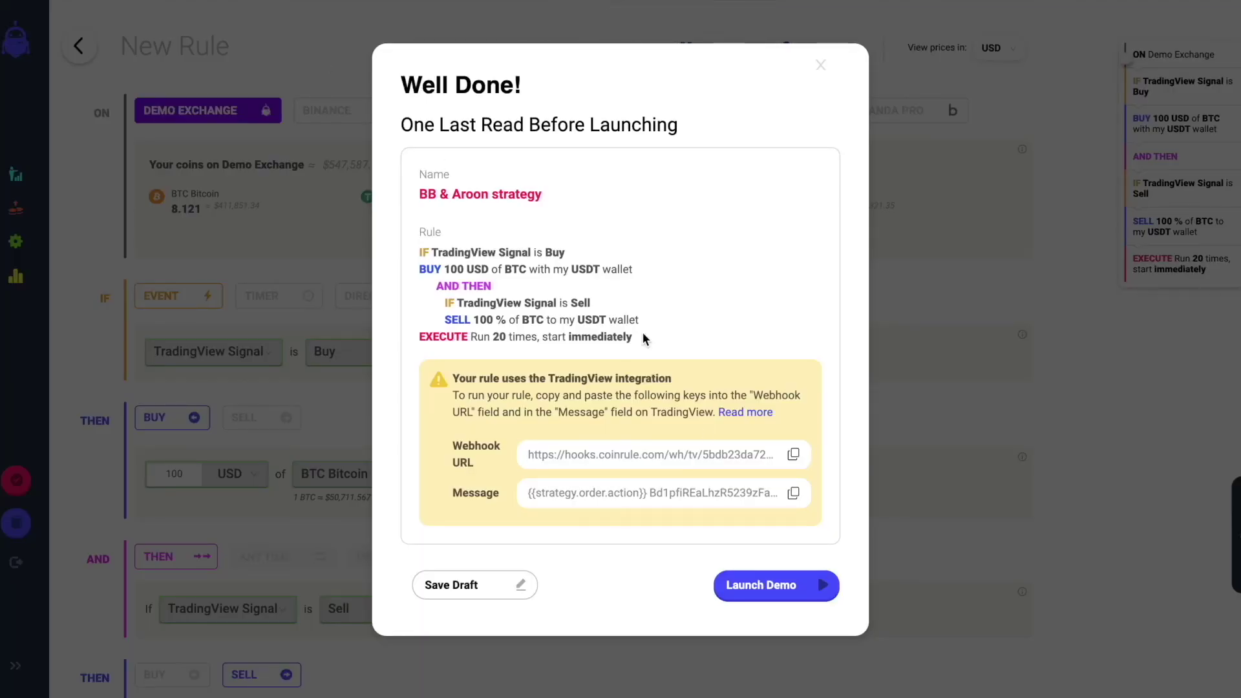
Start the demo-exchange launch of the 'BB & Aroon strategy' rule.
left_click(767, 599)
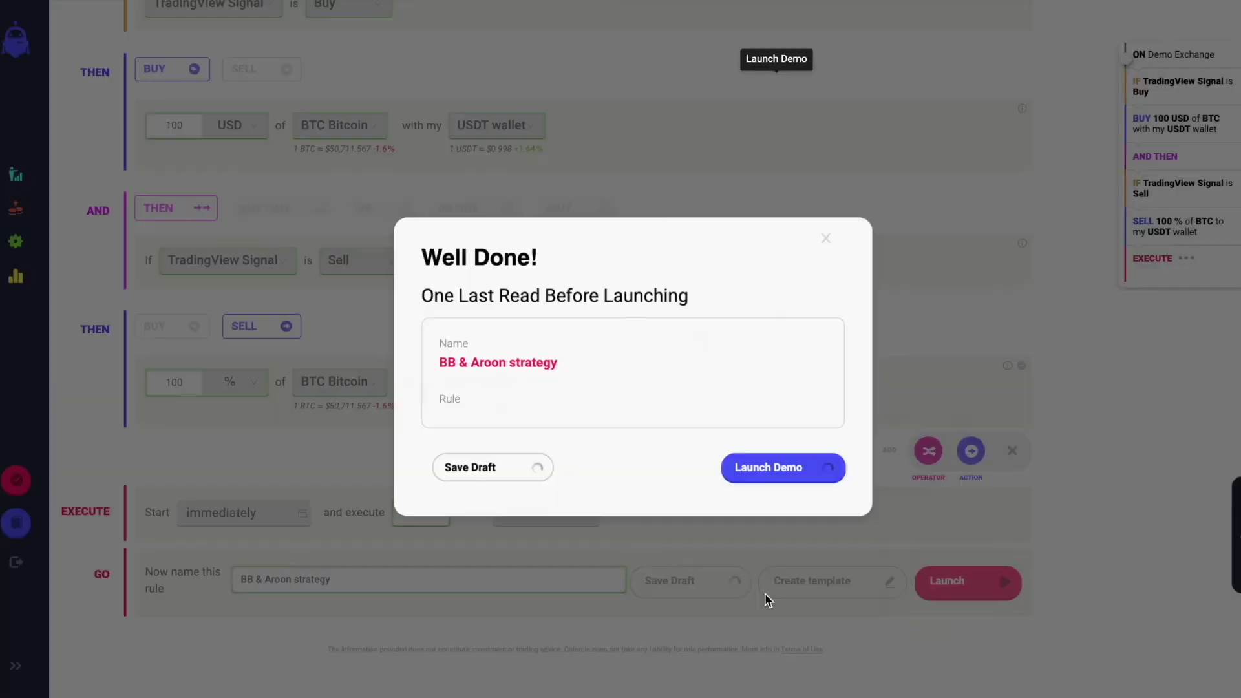